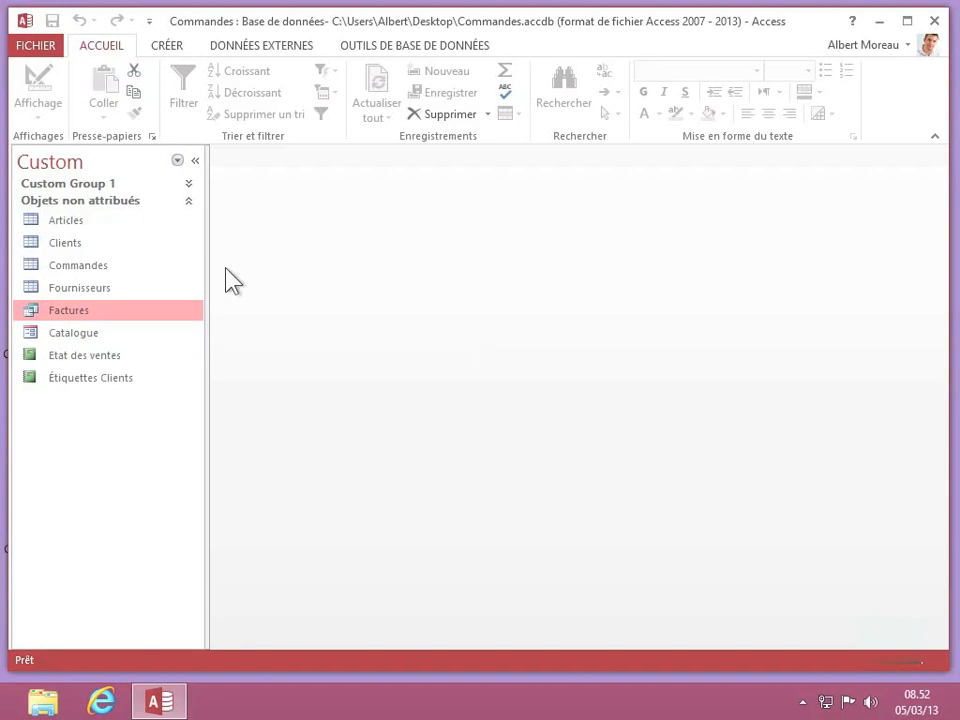
Step: Open the Factures query in design view and move an empty column between the Marge and TVA fields
{"action": "double_click", "coordinate": [64, 312]}
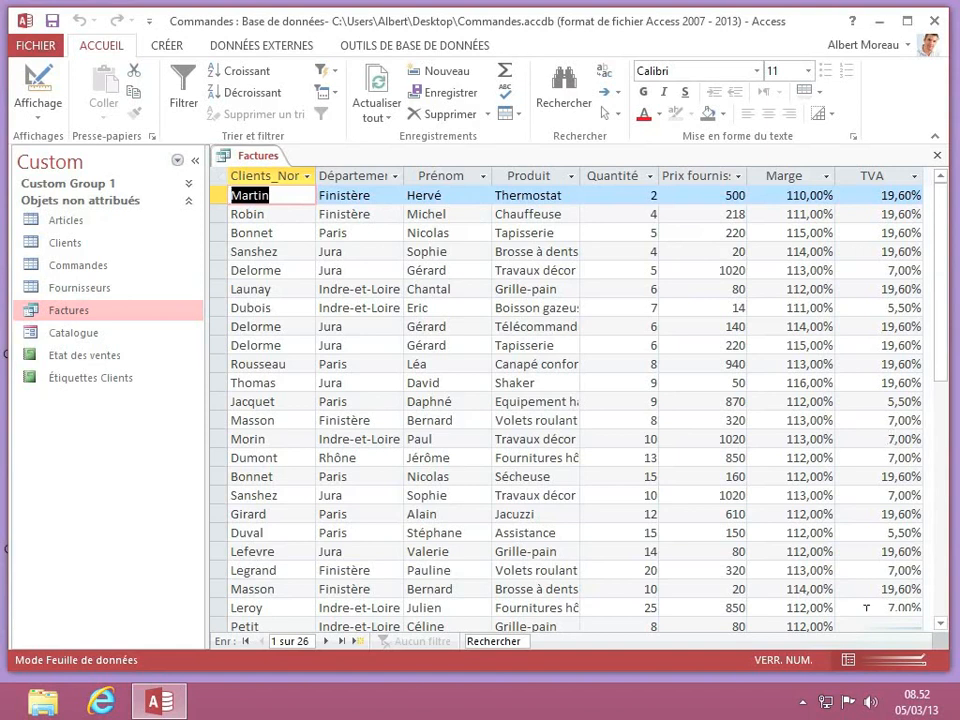
{"action": "left_click", "coordinate": [922, 666]}
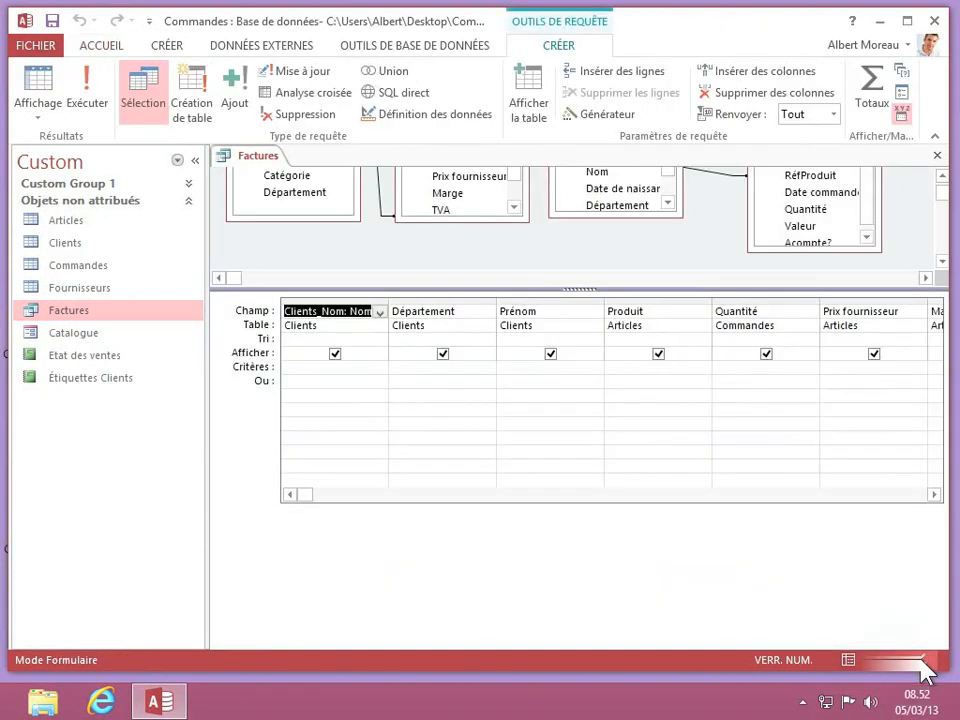
{"action": "left_click", "coordinate": [933, 494]}
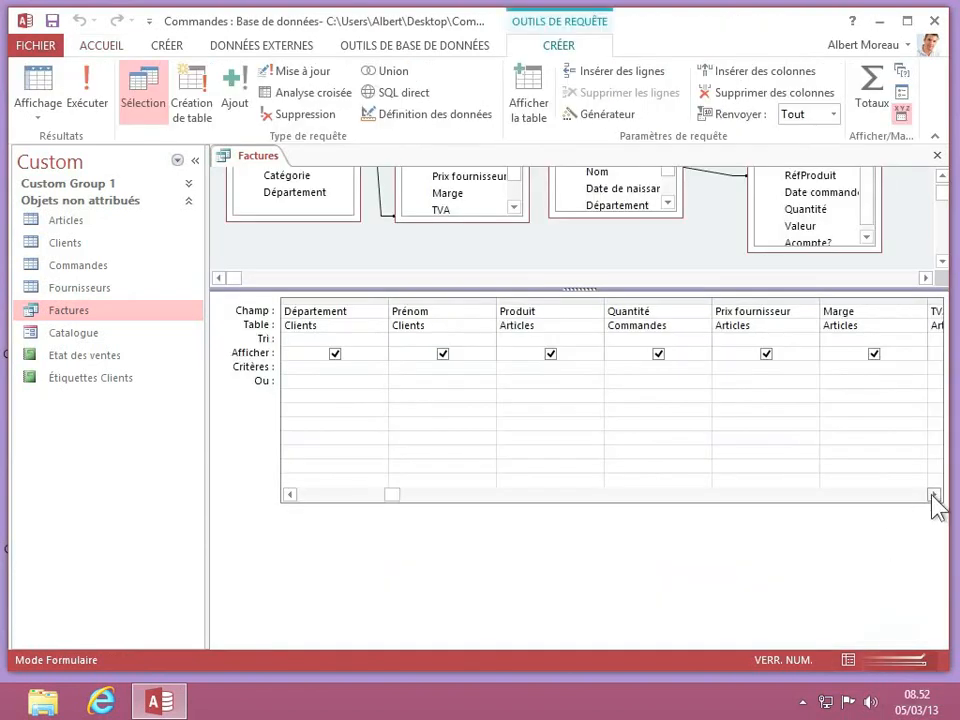
{"action": "left_click", "coordinate": [933, 494]}
{"action": "left_click", "coordinate": [933, 494]}
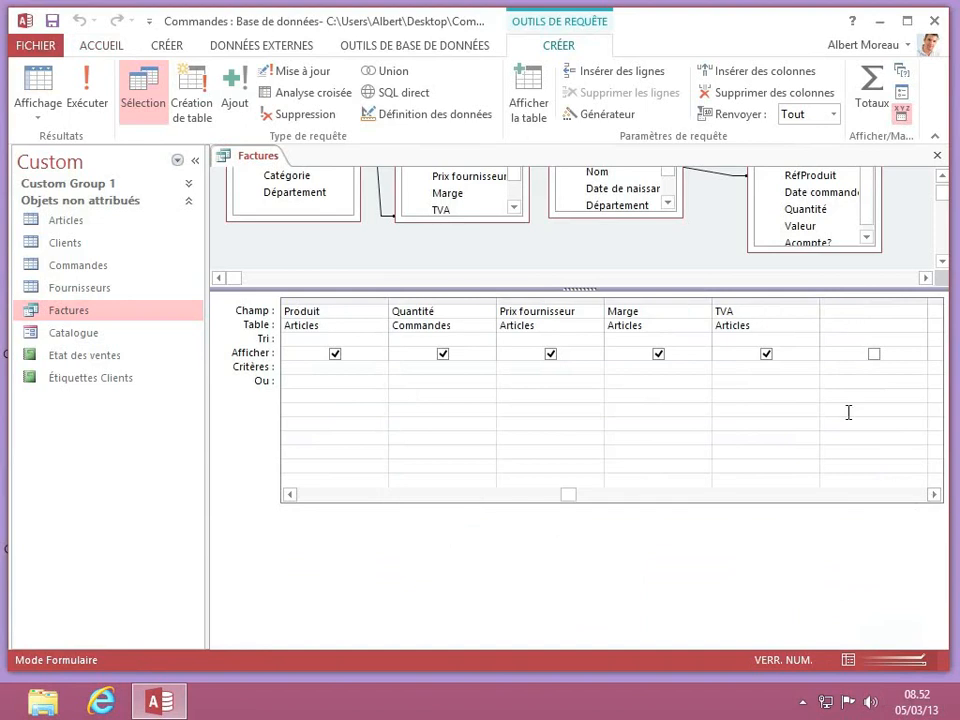
{"action": "left_click", "coordinate": [879, 299]}
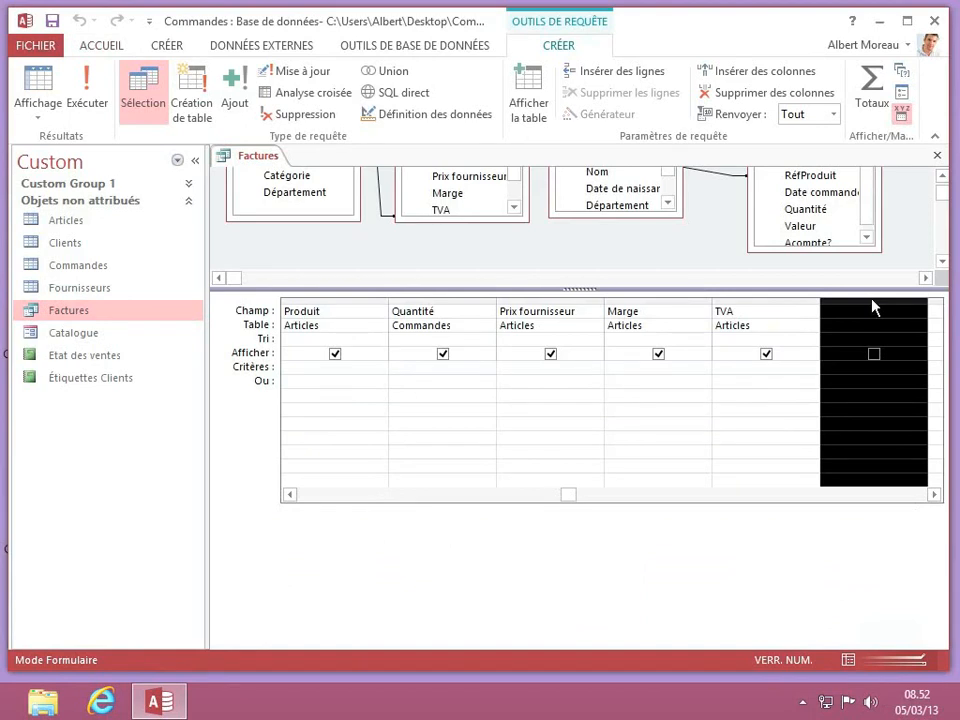
{"action": "left_click_drag", "start_coordinate": [872, 304], "coordinate": [707, 314]}
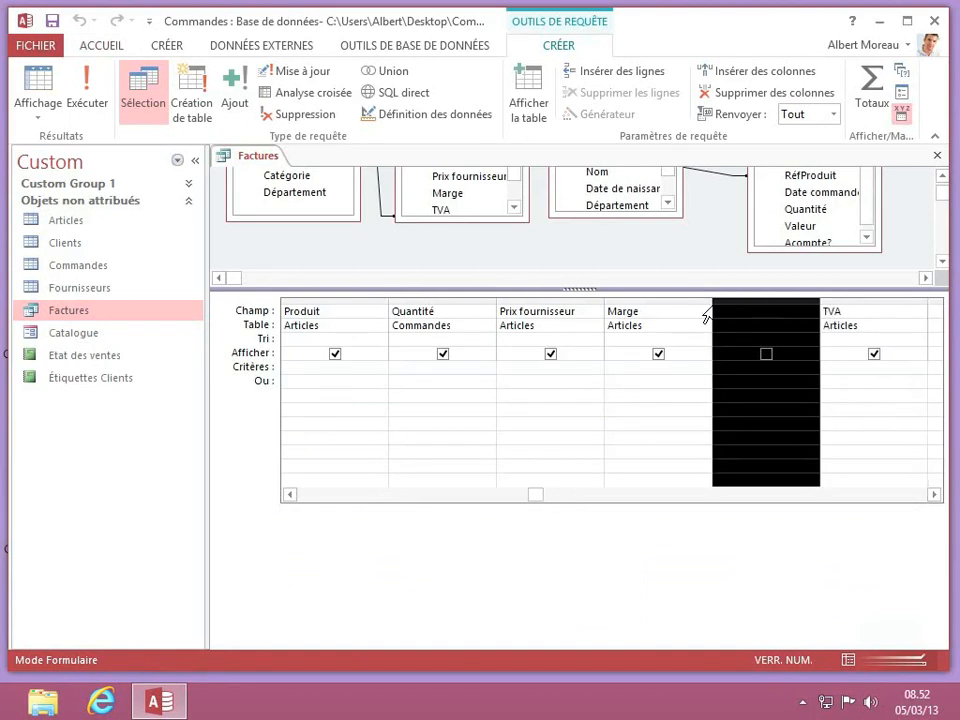
Step: Enter the calculated field Prix HT: [Quantité]*[Prix fournisseur]*[Marge] in the empty column before TVA
{"action": "left_click", "coordinate": [742, 316]}
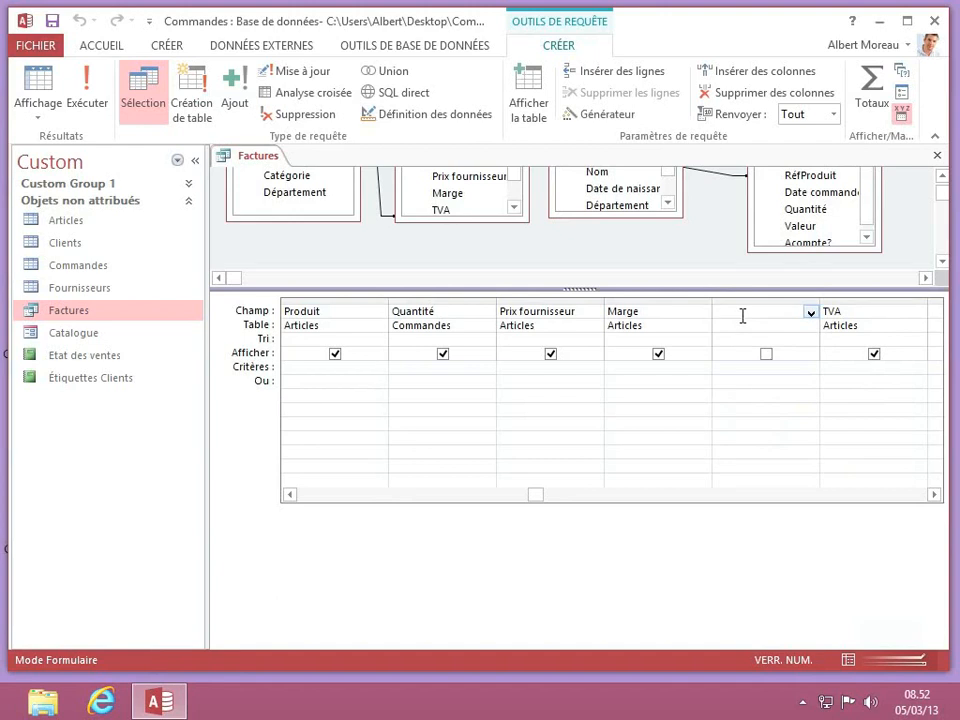
{"action": "type", "text": "Prix"}
{"action": "type", "text": " H"}
{"action": "type", "text": "T:"}
{"action": "type", "text": "["}
{"action": "type", "text": "tité"}
{"action": "type", "text": "]"}
{"action": "type", "text": "*"}
{"action": "type", "text": "["}
{"action": "type", "text": "P"}
{"action": "type", "text": "rix fournisse"}
{"action": "type", "text": "ur"}
{"action": "type", "text": "]"}
{"action": "type", "text": "*"}
{"action": "type", "text": "["}
{"action": "type", "text": "Ma"}
{"action": "type", "text": "rge"}
{"action": "type", "text": "]"}
{"action": "key", "text": "Tab"}
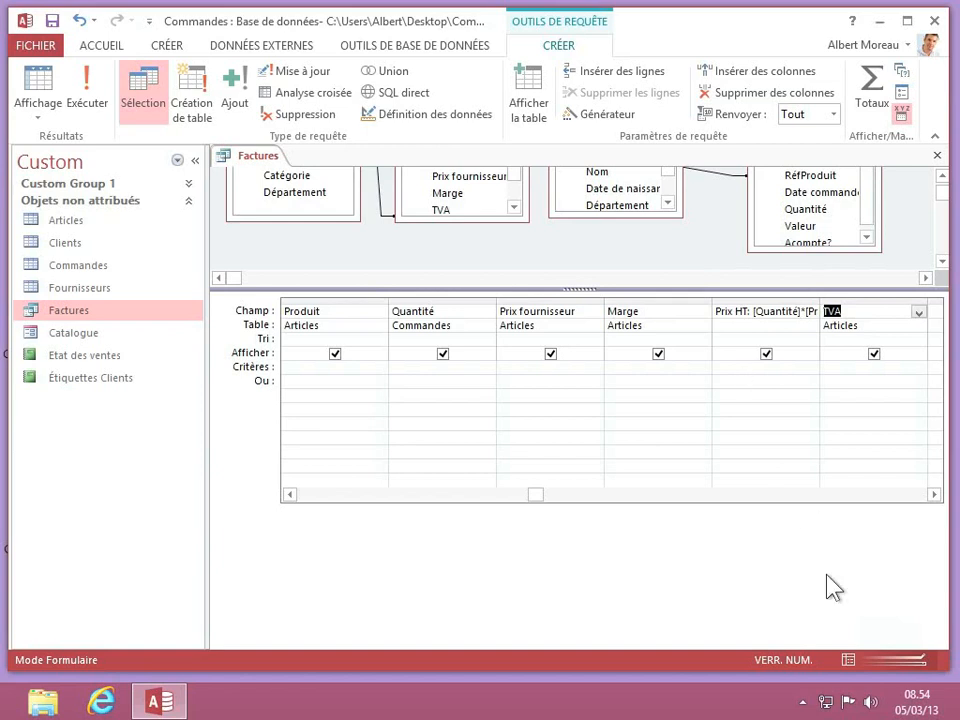
Step: Display the query in datasheet view and widen the Prix HT column so its values fit
{"action": "left_click", "coordinate": [849, 662]}
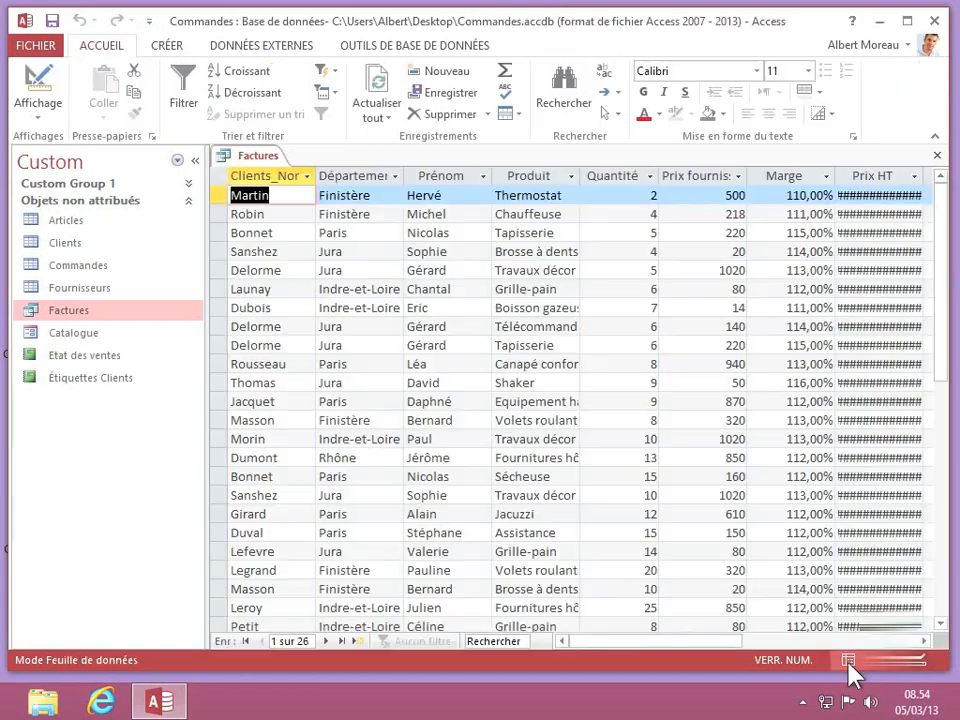
{"action": "left_click", "coordinate": [924, 641]}
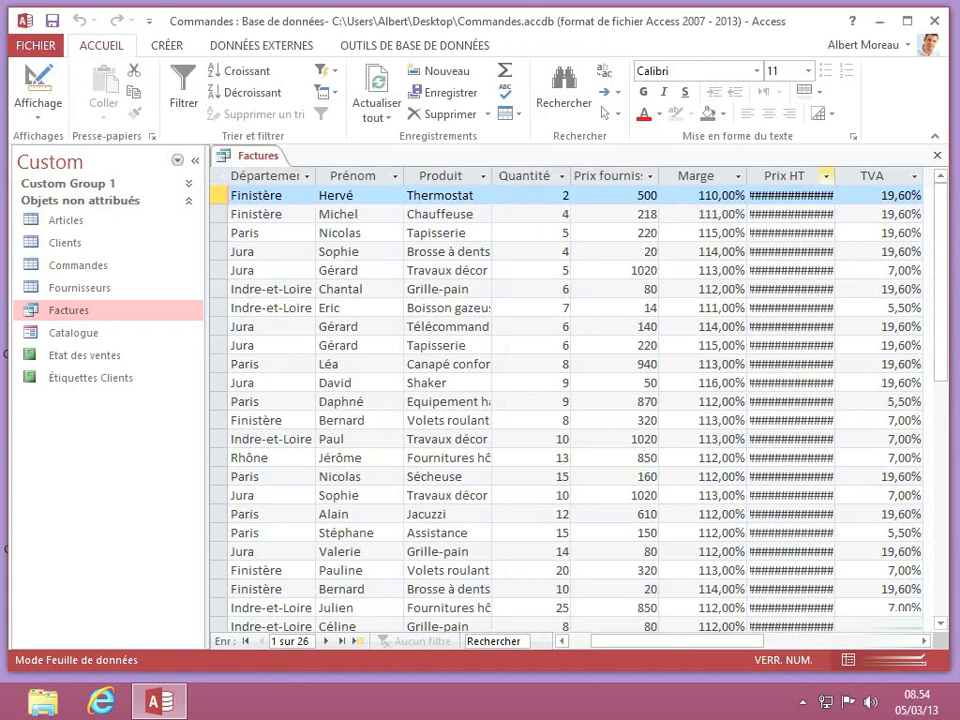
{"action": "left_click_drag", "start_coordinate": [834, 177], "coordinate": [903, 175]}
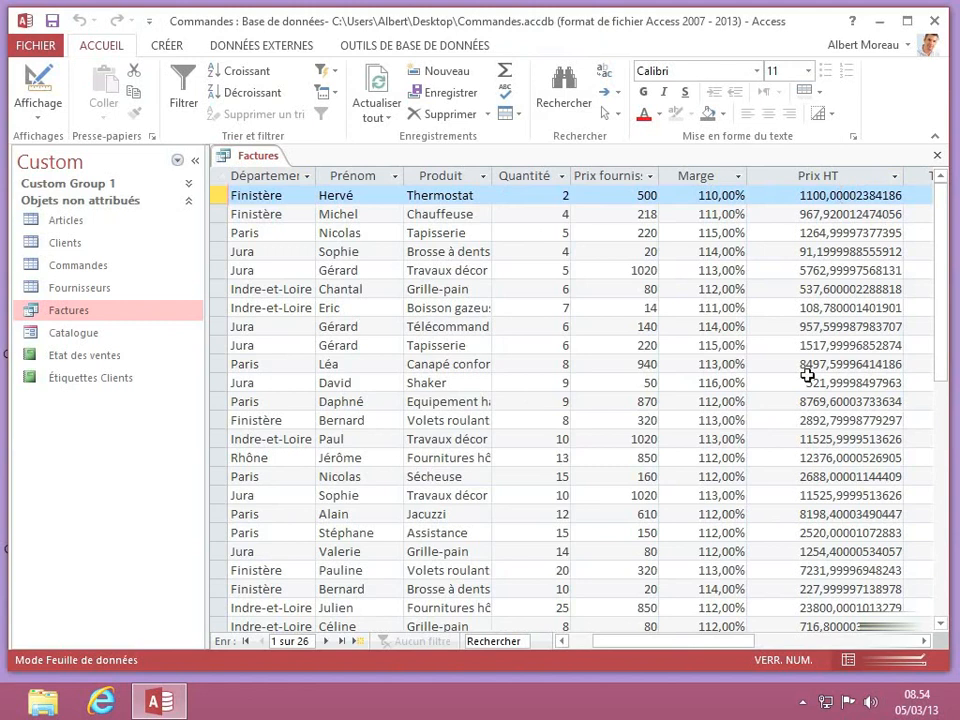
Step: Return to design view and set the Prix HT field's format to Euro in its properties
{"action": "left_click", "coordinate": [925, 660]}
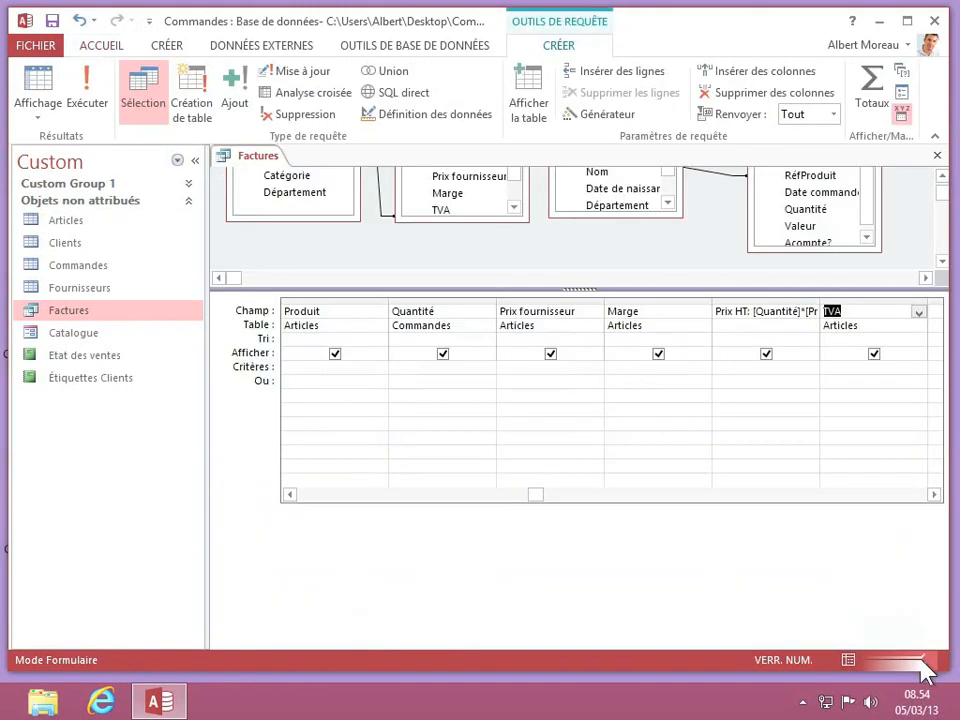
{"action": "left_click", "coordinate": [777, 300]}
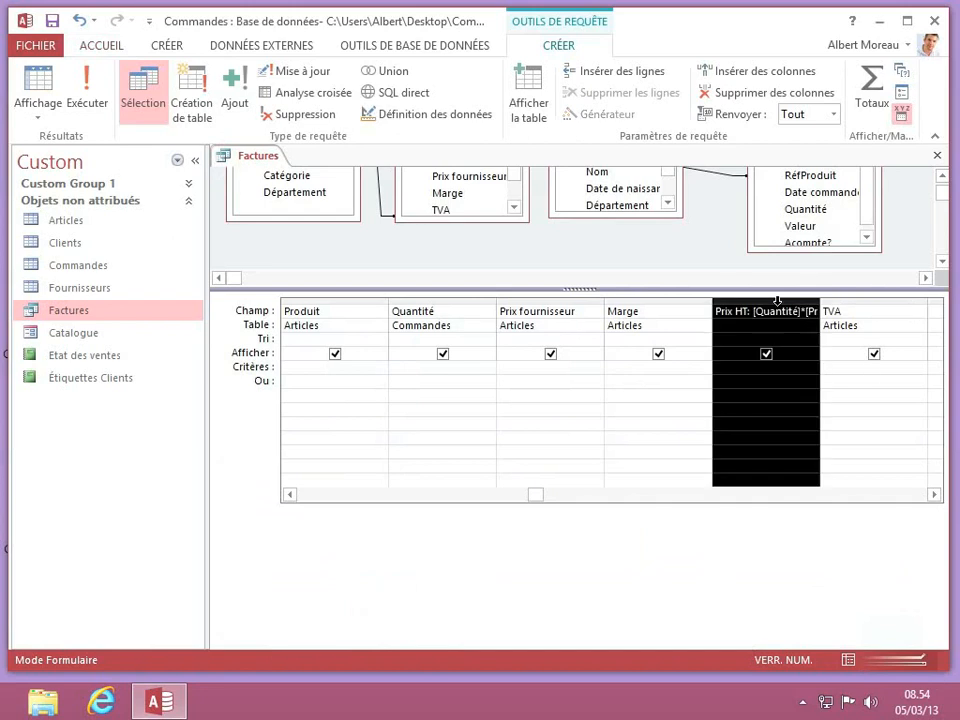
{"action": "right_click", "coordinate": [778, 303]}
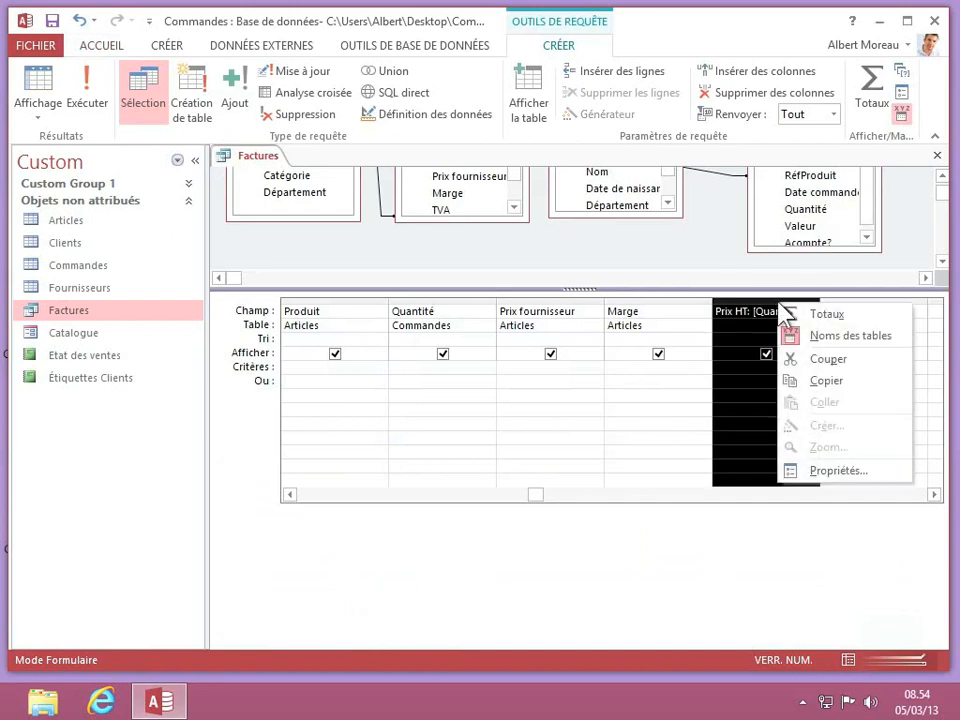
{"action": "left_click", "coordinate": [840, 472]}
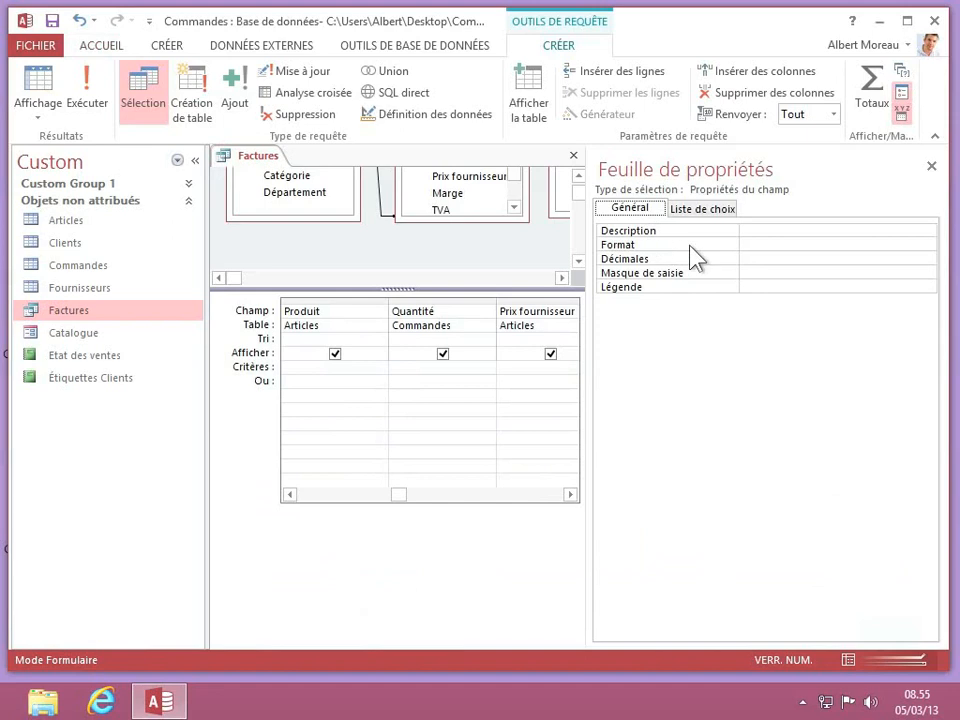
{"action": "left_click", "coordinate": [916, 244]}
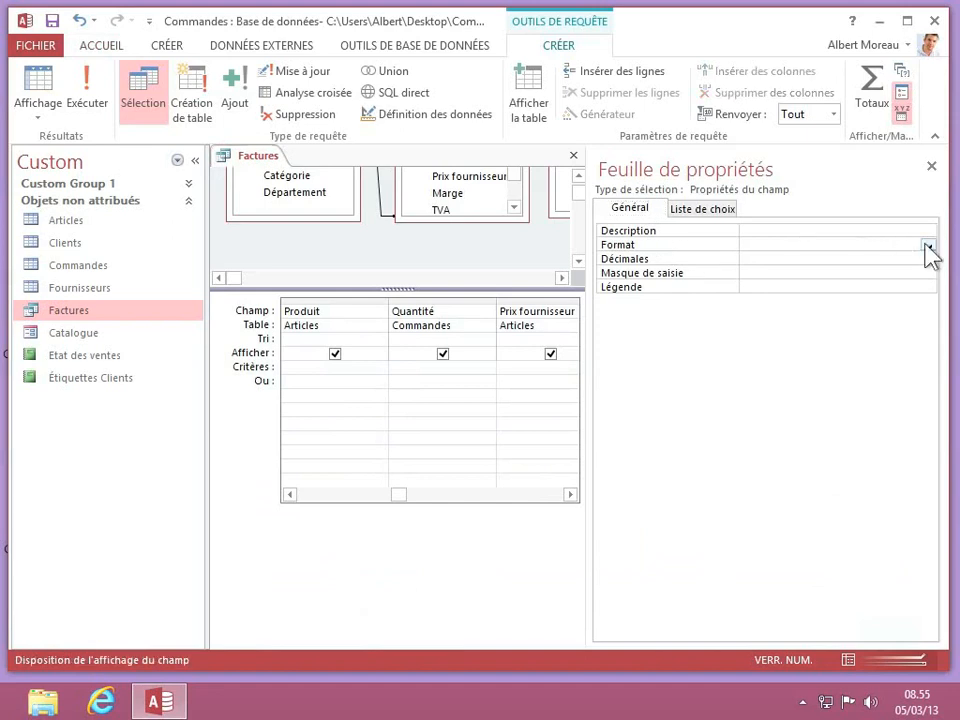
{"action": "left_click", "coordinate": [928, 246]}
{"action": "left_click", "coordinate": [782, 285]}
{"action": "left_click", "coordinate": [931, 166]}
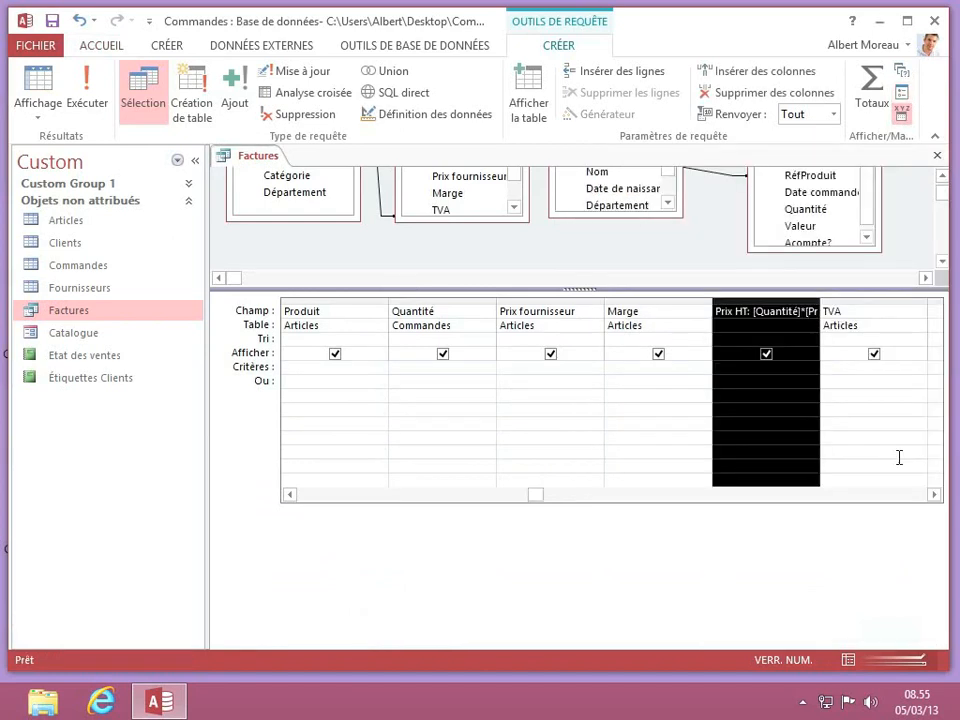
{"action": "left_click", "coordinate": [934, 494]}
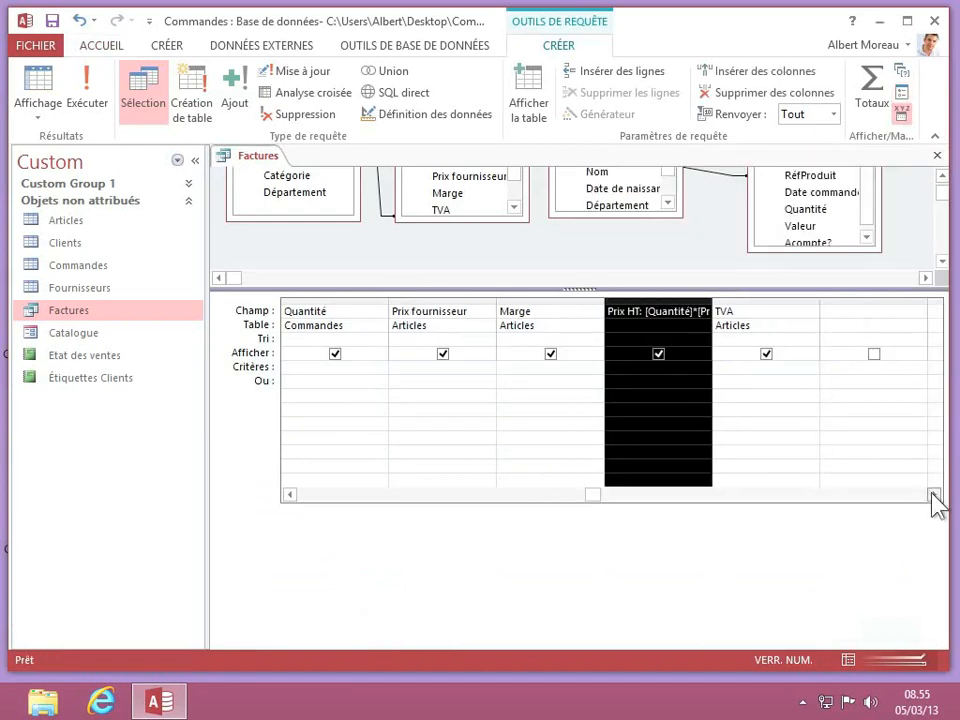
{"action": "left_click", "coordinate": [834, 313]}
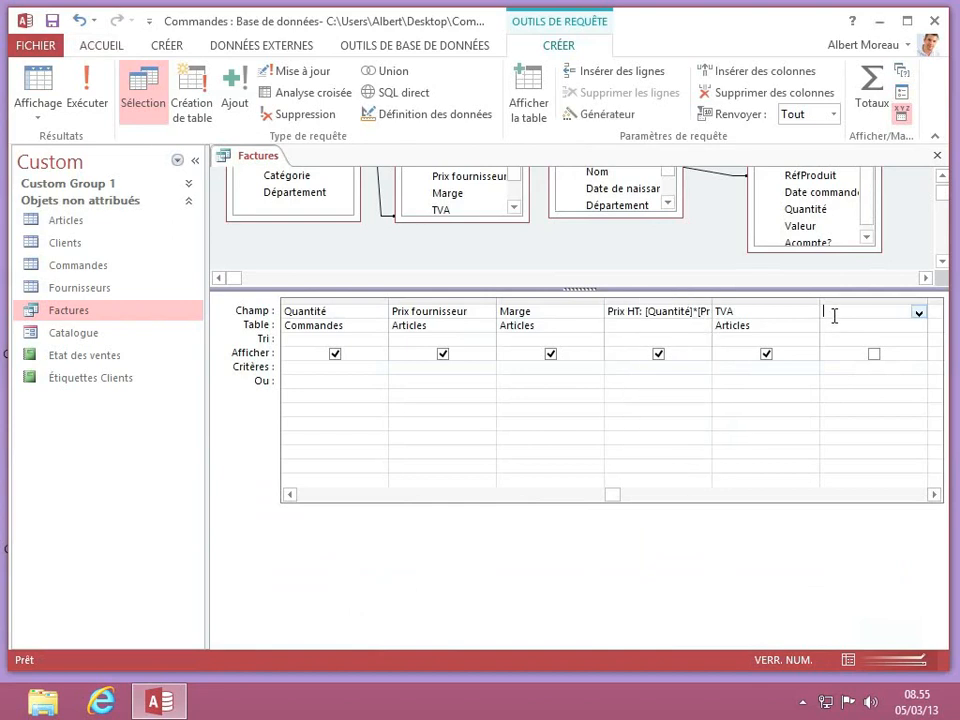
{"action": "type", "text": "Prix"}
{"action": "key", "text": "BackSpace"}
{"action": "key", "text": "BackSpace"}
{"action": "key", "text": "BackSpace"}
{"action": "key", "text": "BackSpace"}
Step: Reuse the Prix HT expression to add the field Prix TTC: [Quantité]*[Prix fournisseur]*[Marge]*(1+[TVA]) in the empty column after TVA
{"action": "left_click", "coordinate": [665, 311]}
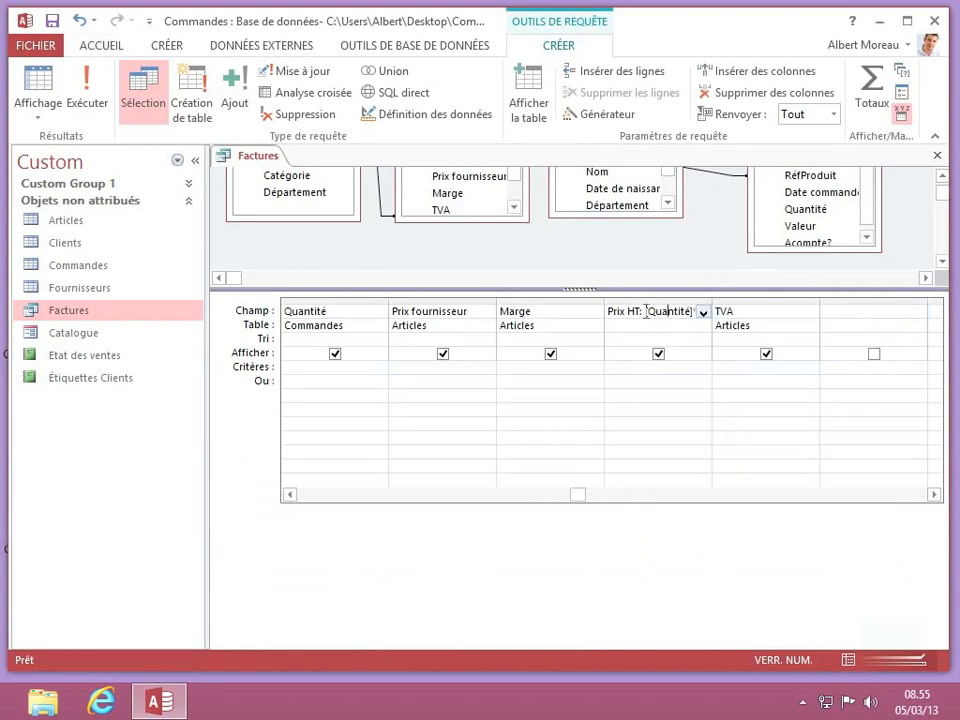
{"action": "left_click_drag", "start_coordinate": [645, 312], "coordinate": [764, 311]}
{"action": "key", "text": "ctrl+c"}
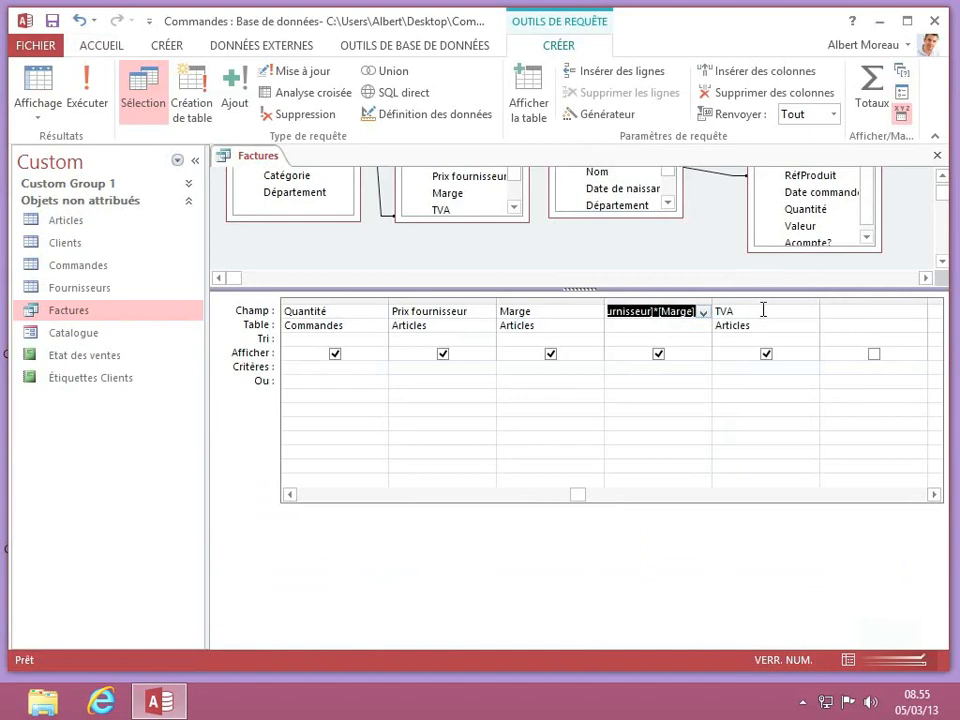
{"action": "left_click", "coordinate": [835, 311]}
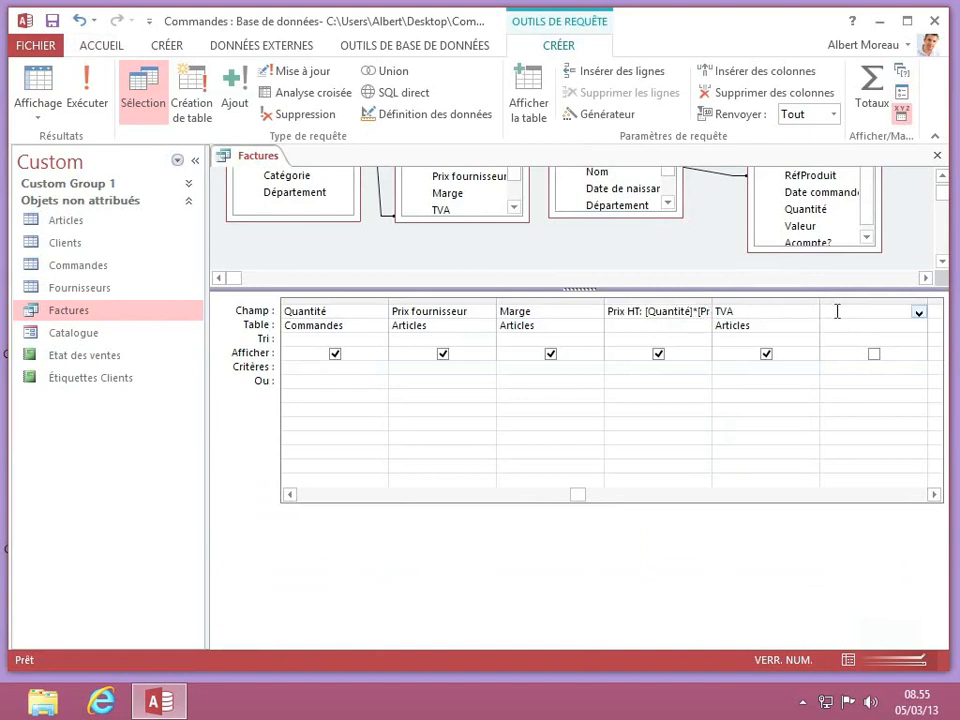
{"action": "type", "text": "Prix TTC:"}
{"action": "key", "text": "ctrl+v"}
{"action": "type", "text": "*(1+"}
{"action": "type", "text": "[TVA])"}
{"action": "key", "text": "Tab"}
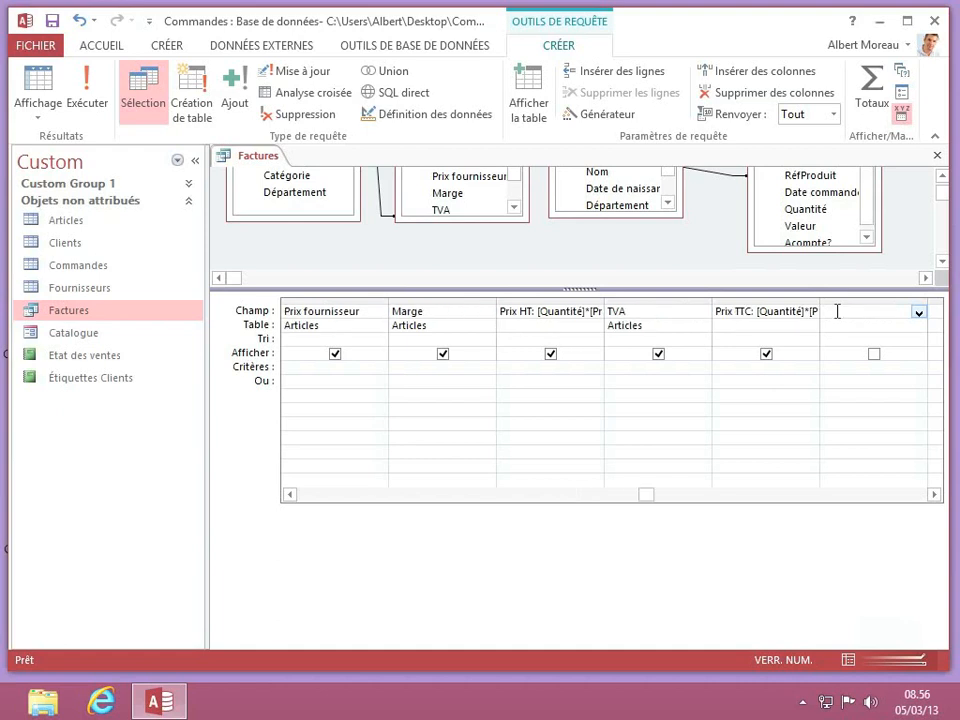
Step: Set the Prix TTC field's format to Euro and close its property sheet
{"action": "left_click", "coordinate": [765, 301]}
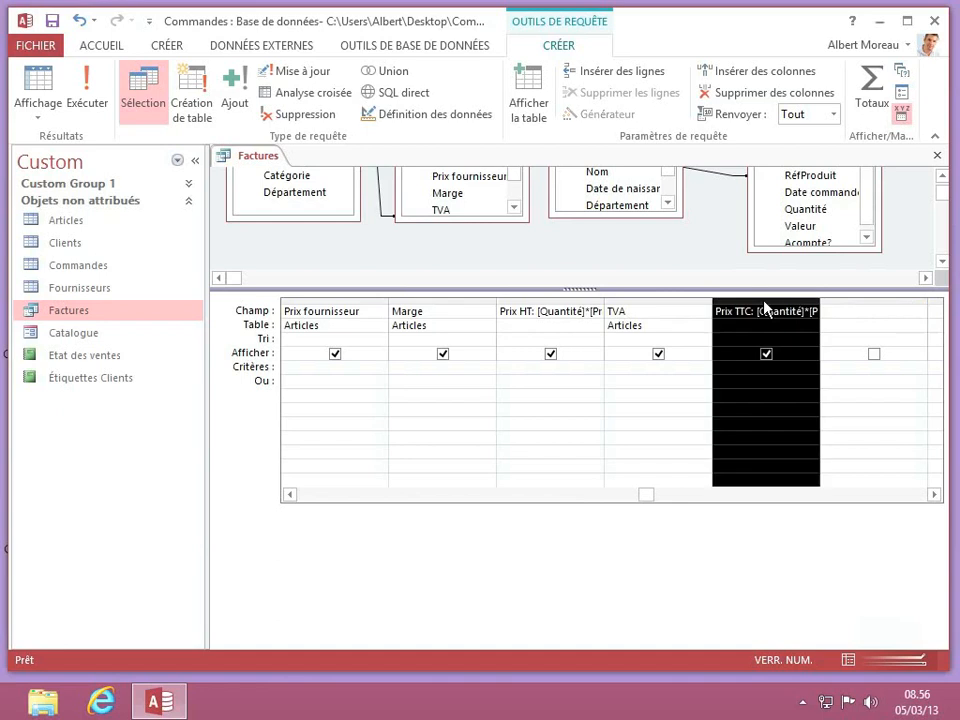
{"action": "right_click", "coordinate": [765, 307]}
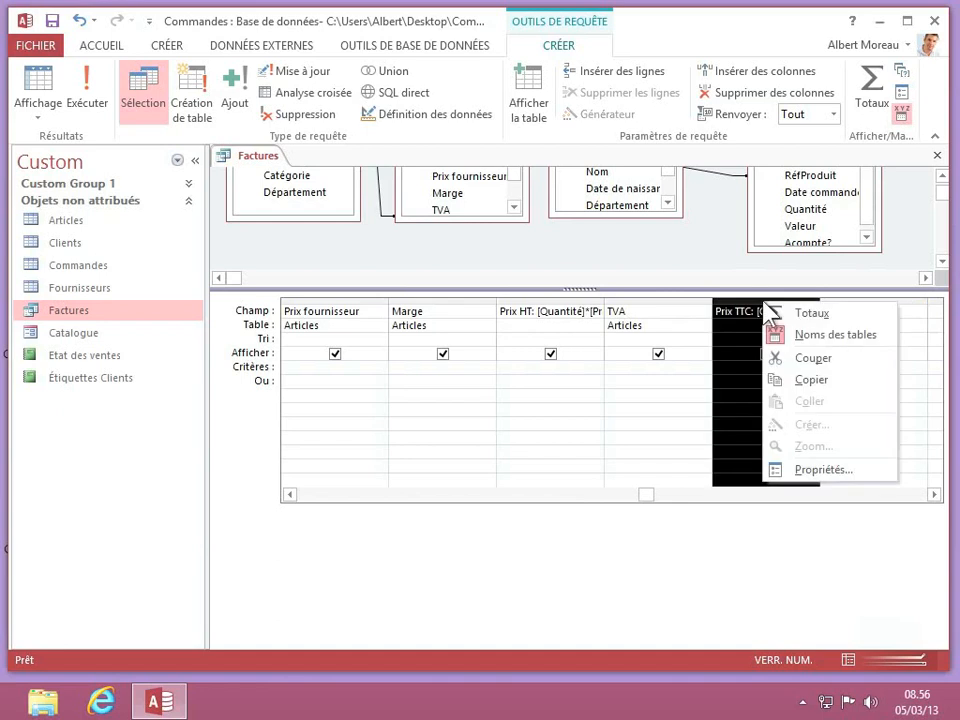
{"action": "left_click", "coordinate": [820, 470]}
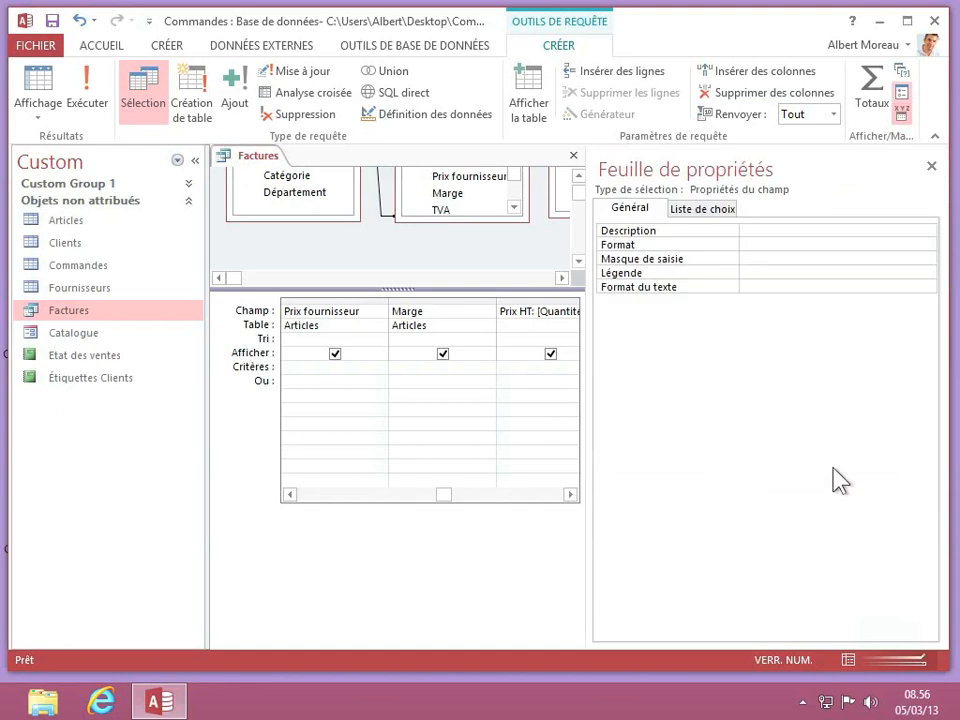
{"action": "left_click", "coordinate": [766, 246]}
{"action": "left_click", "coordinate": [928, 247]}
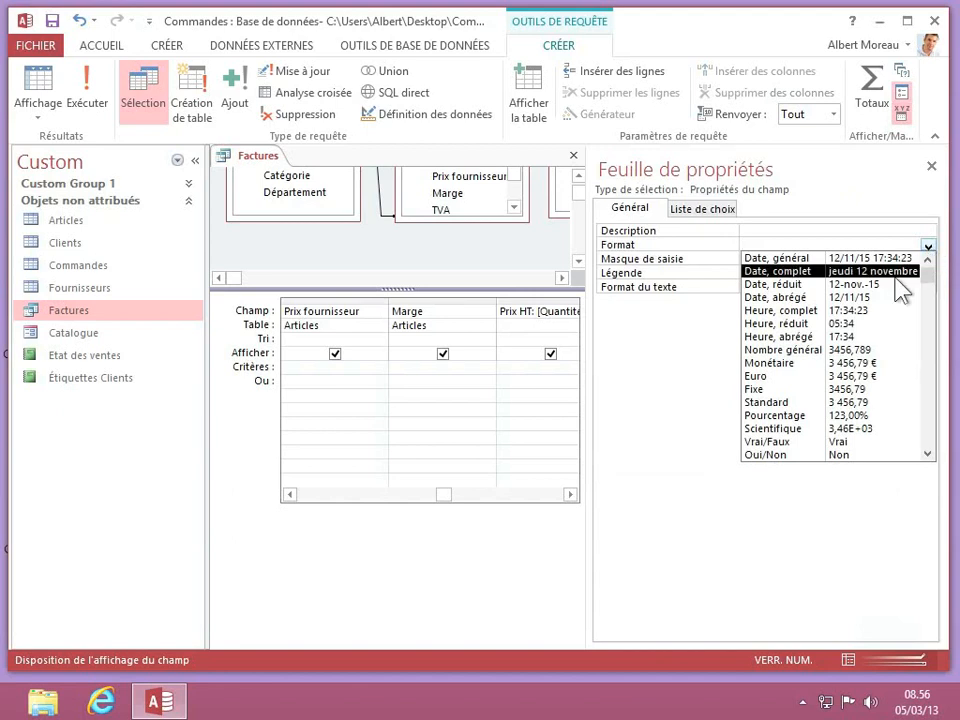
{"action": "left_click", "coordinate": [800, 377]}
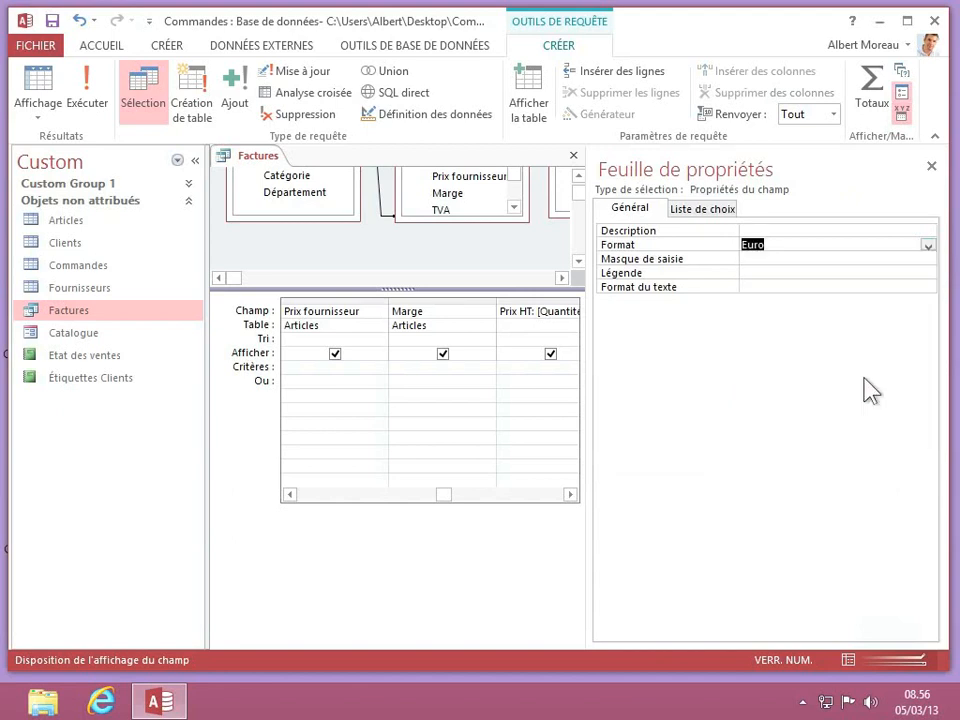
{"action": "left_click", "coordinate": [932, 168]}
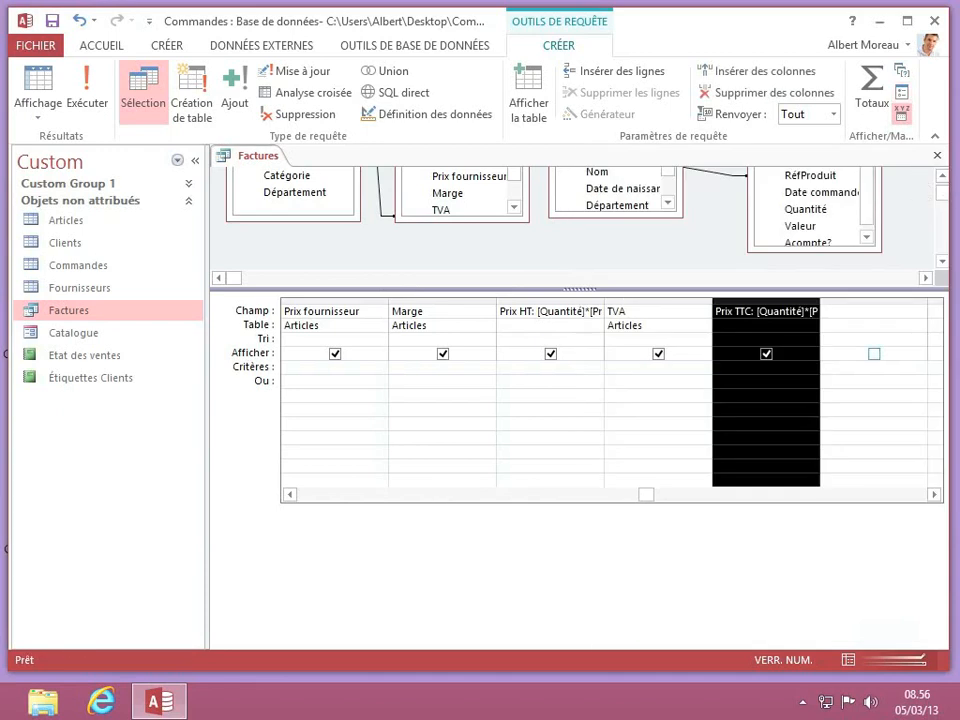
Step: Display the query in datasheet view and check the Prix HT and Prix TTC columns
{"action": "left_click", "coordinate": [849, 661]}
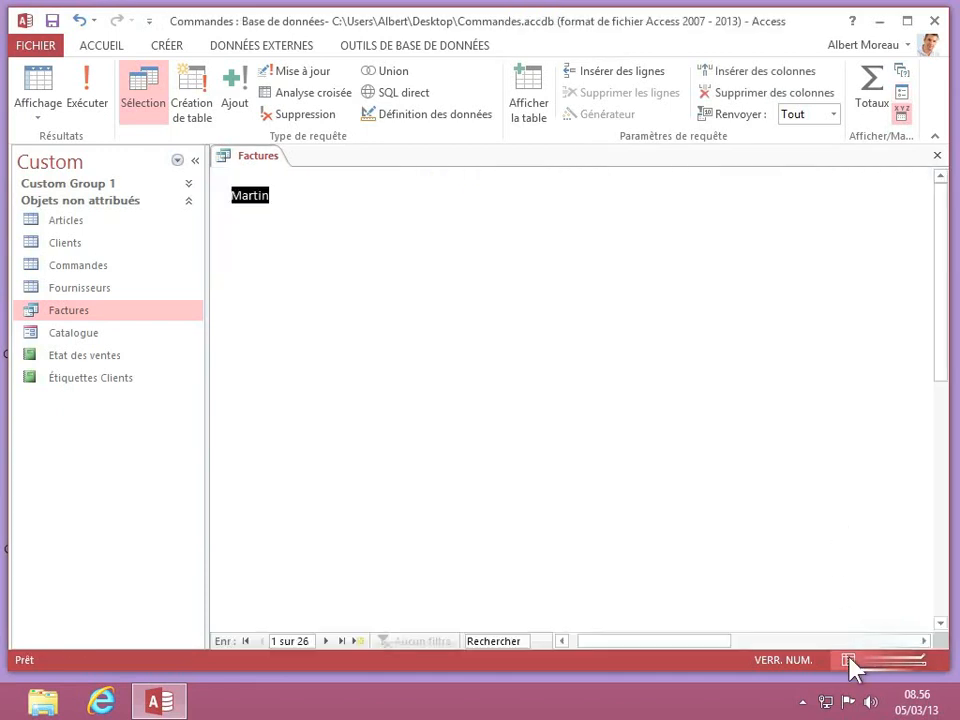
{"action": "left_click", "coordinate": [924, 641]}
{"action": "left_click", "coordinate": [924, 641]}
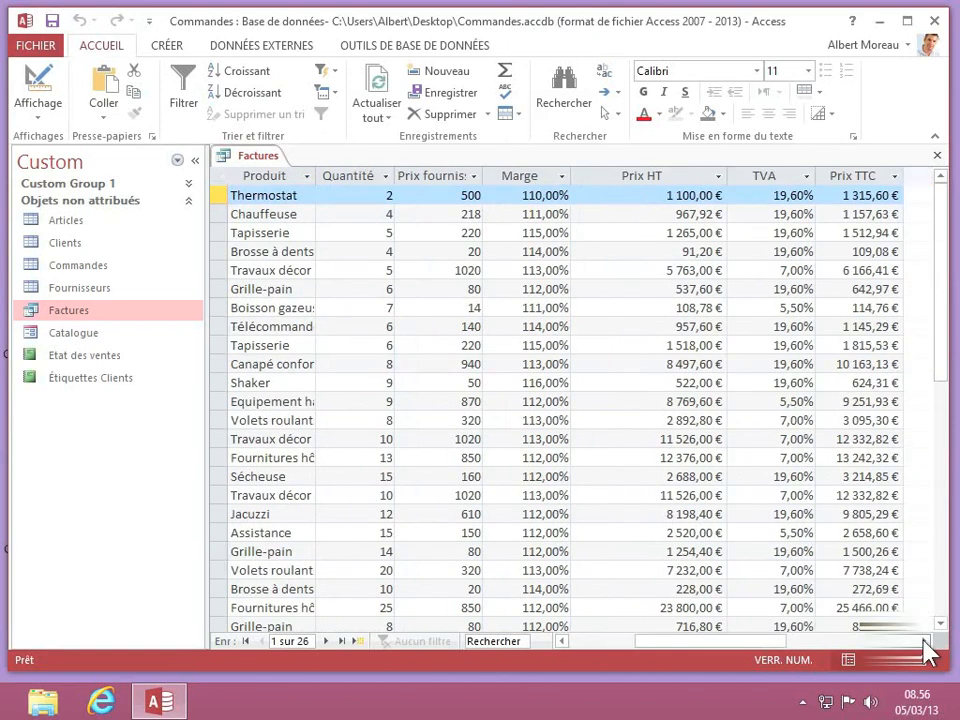